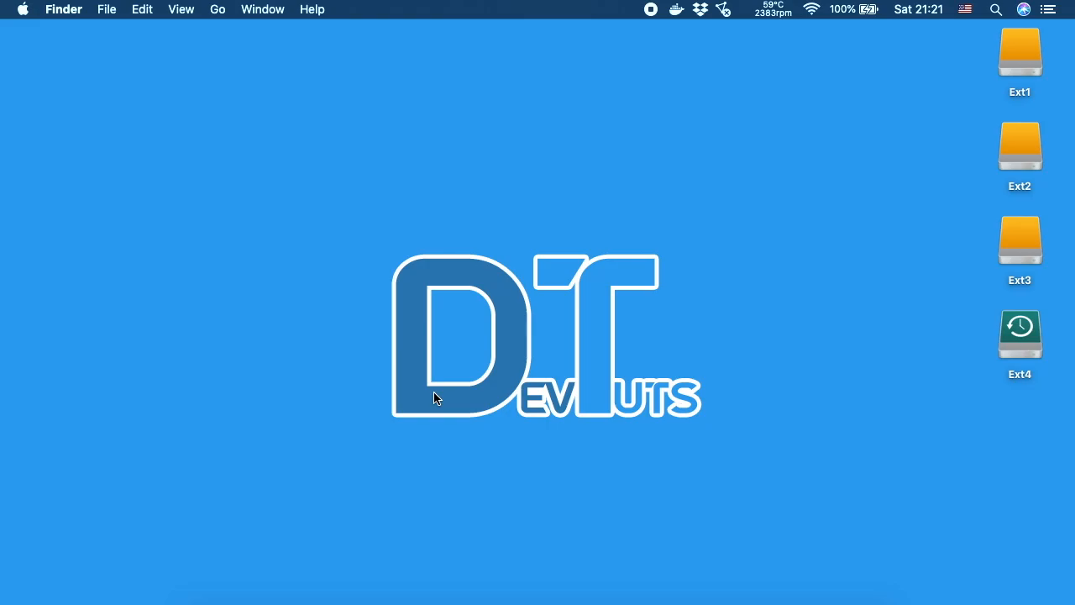
Step: Launch VS Code and show the Microsoft Python extension in the Extensions view
{"action": "key", "text": "Return"}
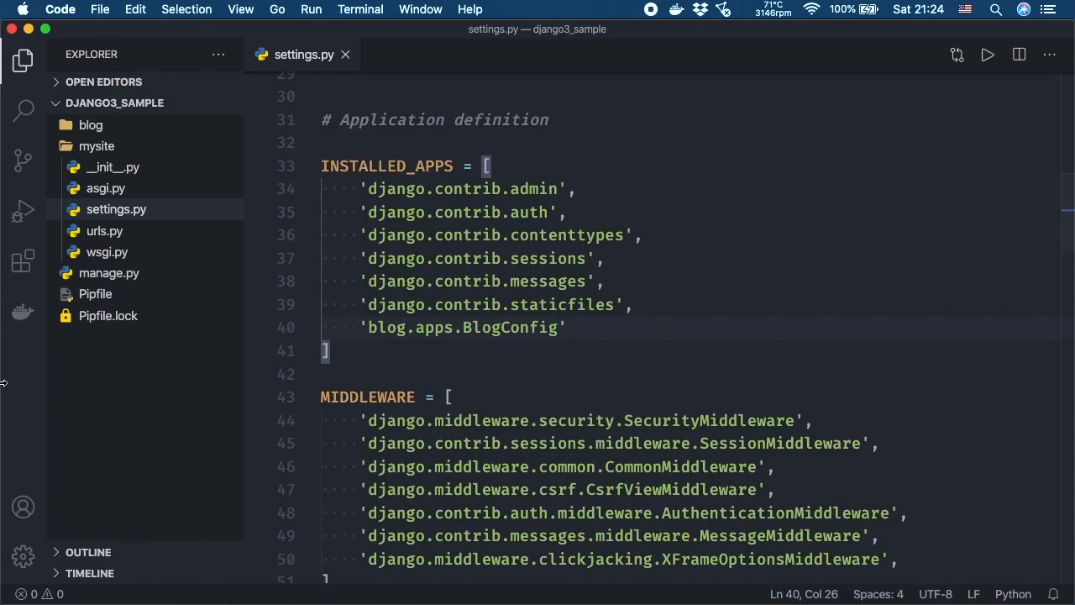
{"action": "left_click", "coordinate": [31, 270]}
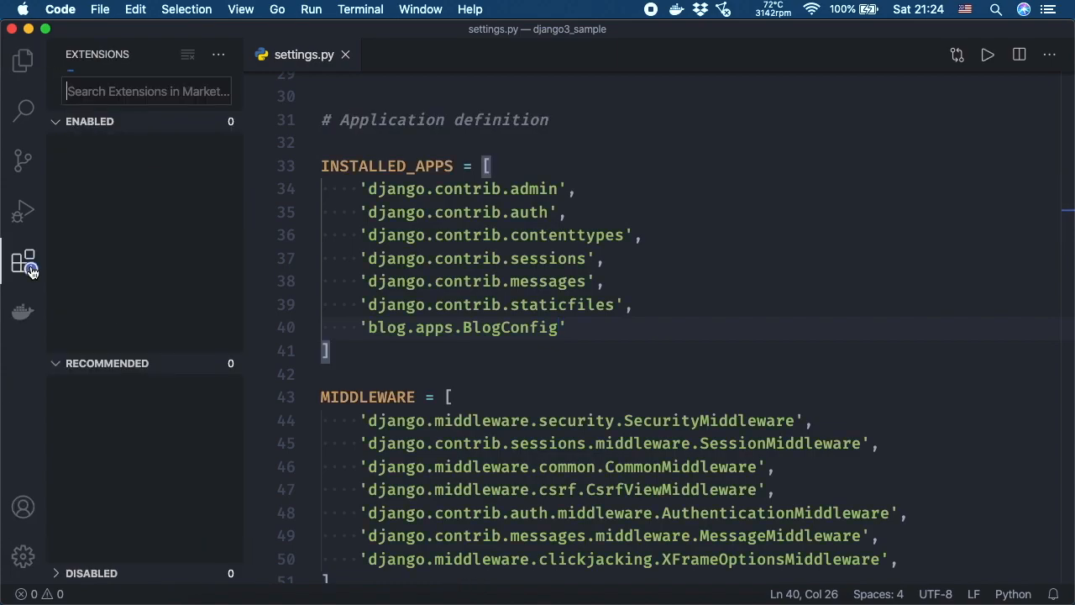
{"action": "type", "text": "py"}
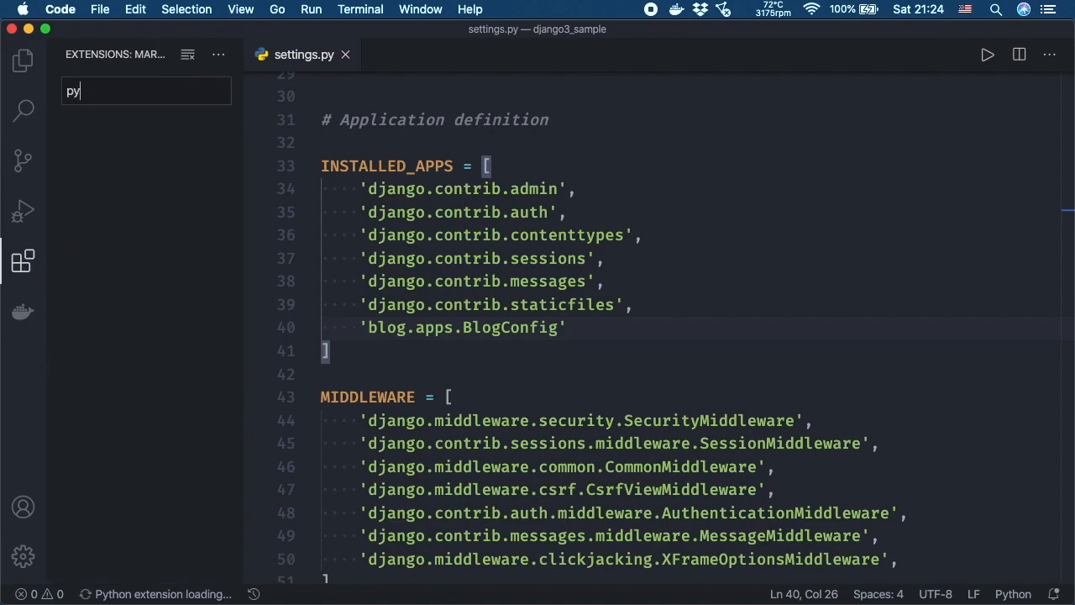
{"action": "type", "text": "thon"}
{"action": "left_click", "coordinate": [130, 137]}
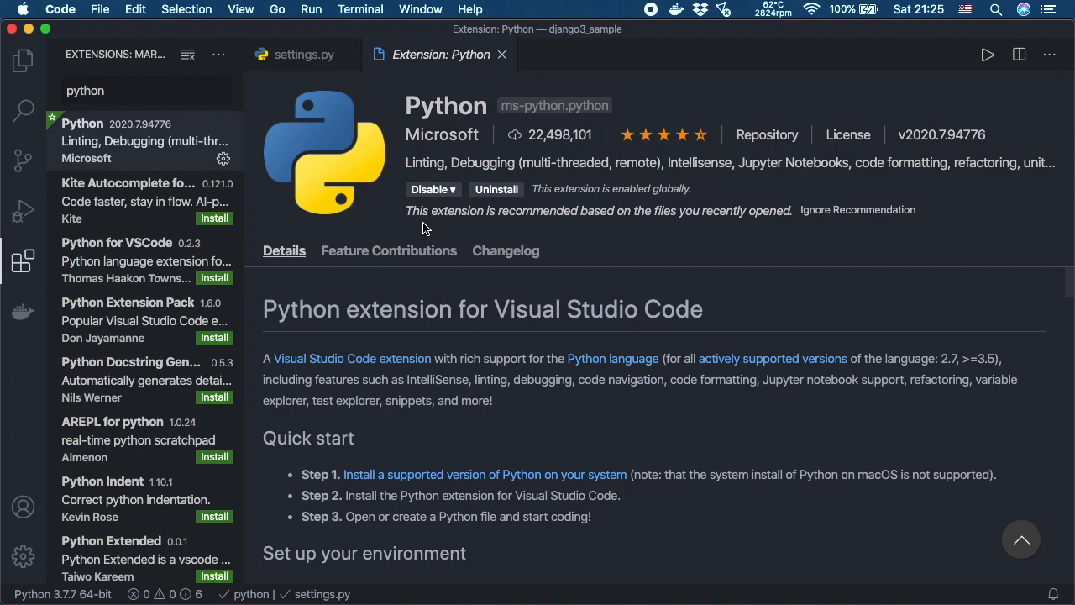
Step: Launch Terminal from Spotlight and move into Projects/django3_sample
{"action": "key", "text": "super+space"}
{"action": "type", "text": "terminal"}
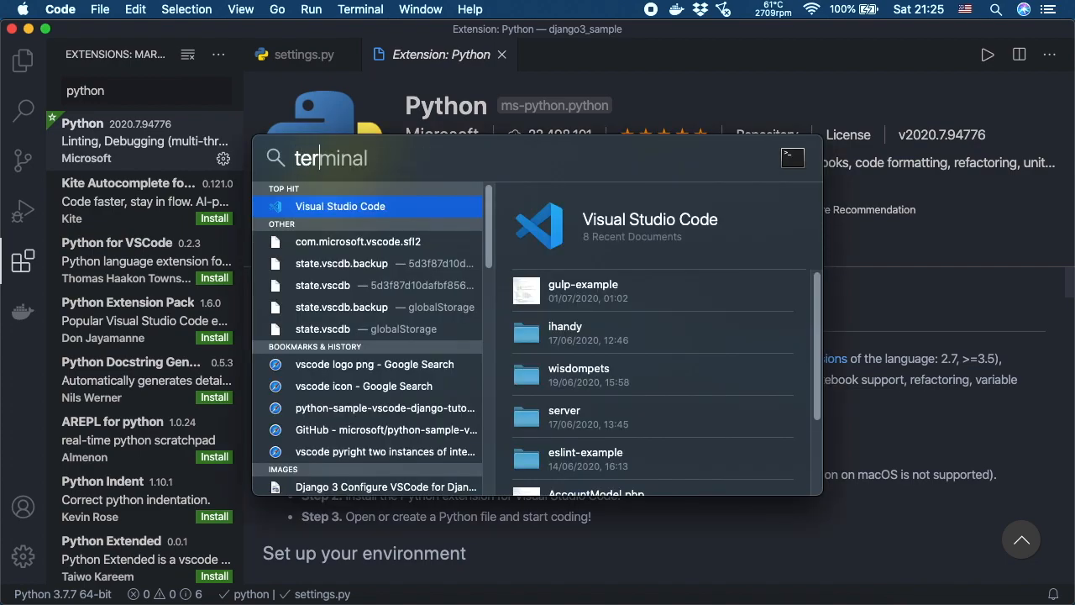
{"action": "key", "text": "Return"}
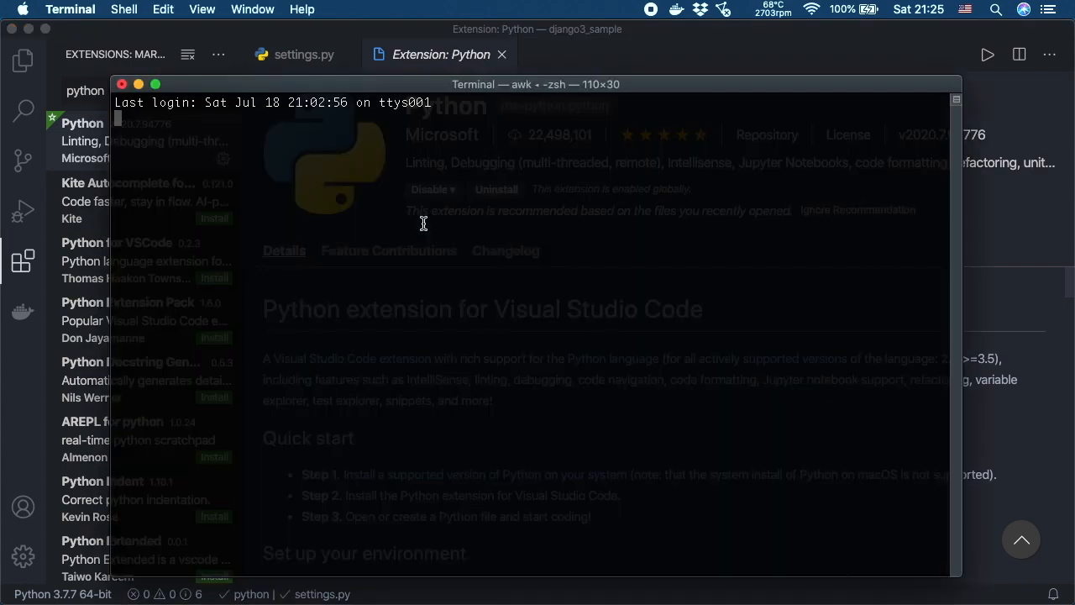
{"action": "type", "text": "cd P"}
{"action": "key", "text": "Tab"}
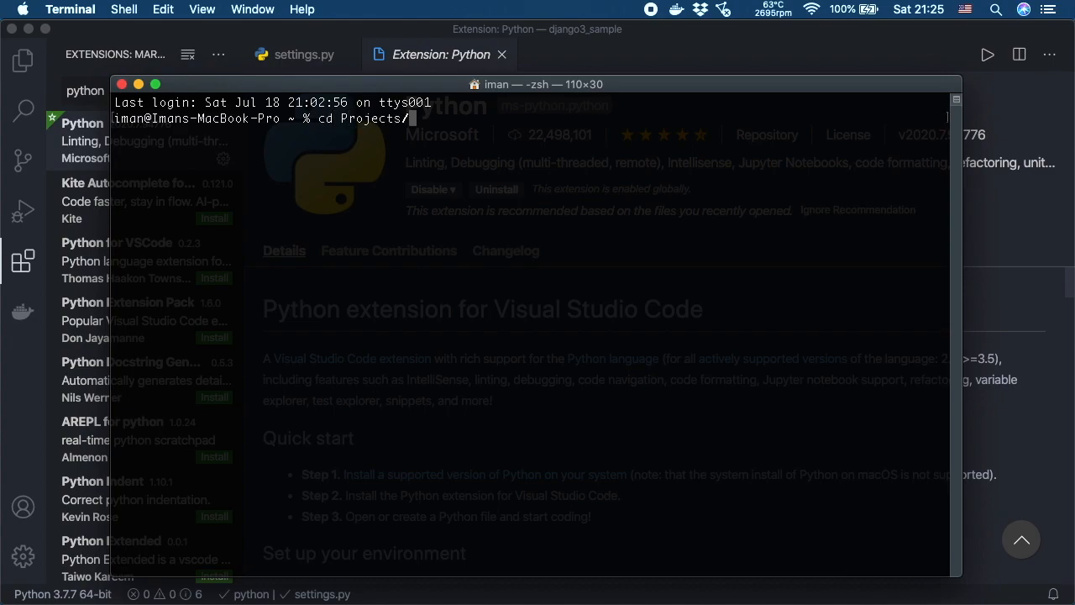
{"action": "type", "text": "django3_"}
{"action": "key", "text": "Tab"}
{"action": "key", "text": "Return"}
{"action": "type", "text": "pipenv "}
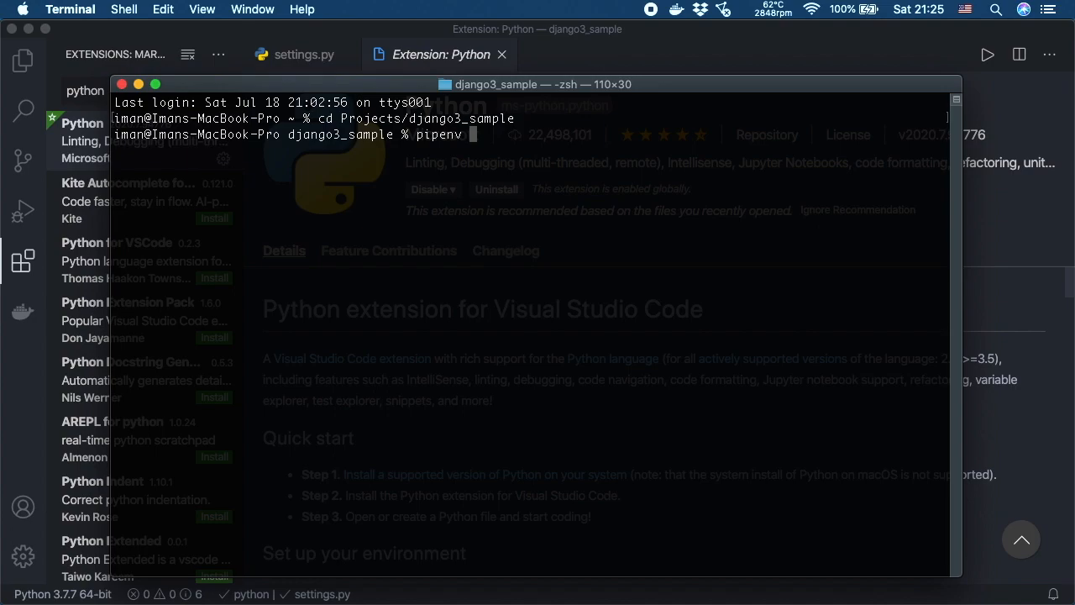
{"action": "type", "text": "install --dev "}
{"action": "type", "text": "autopep8 "}
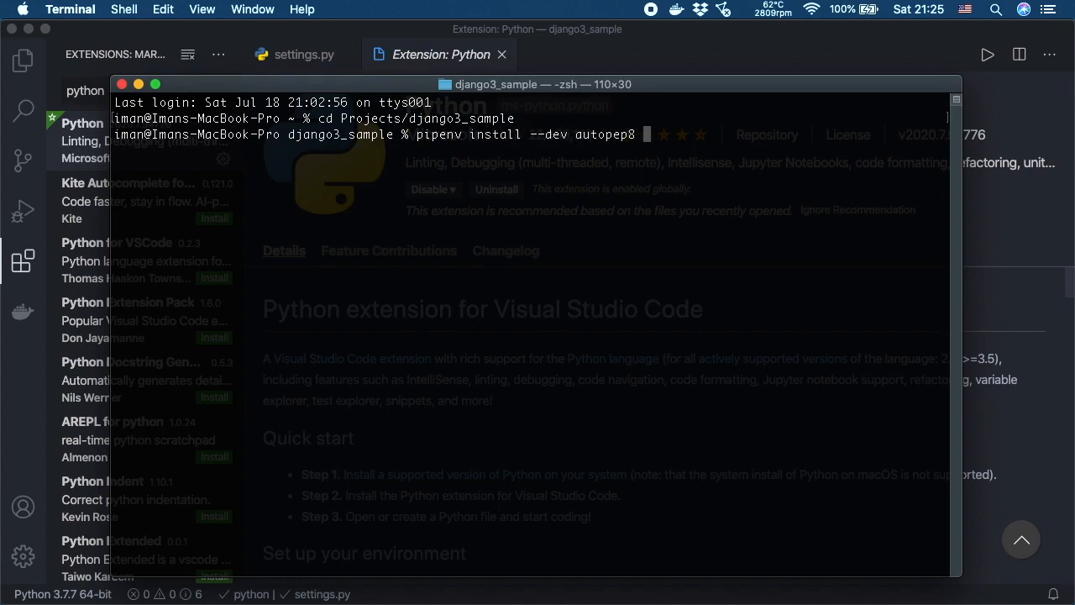
{"action": "type", "text": "pep8 pyli"}
{"action": "type", "text": "nt pu"}
Step: Run pipenv install --dev autopep8 pep8 pylint pylint_django
{"action": "key", "text": "BackSpace"}
{"action": "type", "text": "ylint"}
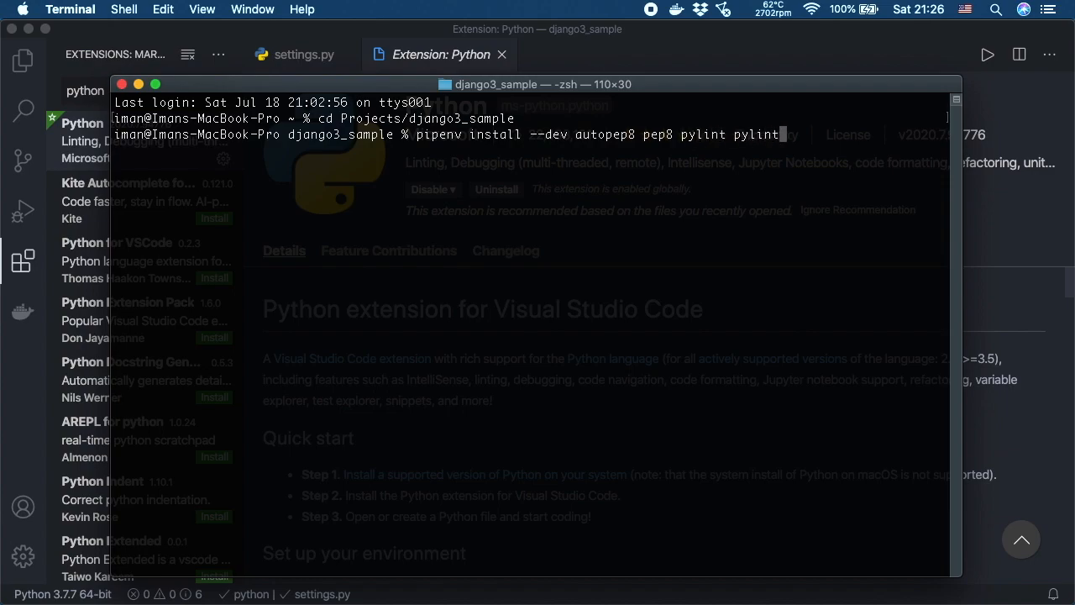
{"action": "type", "text": "_django"}
{"action": "key", "text": "Return"}
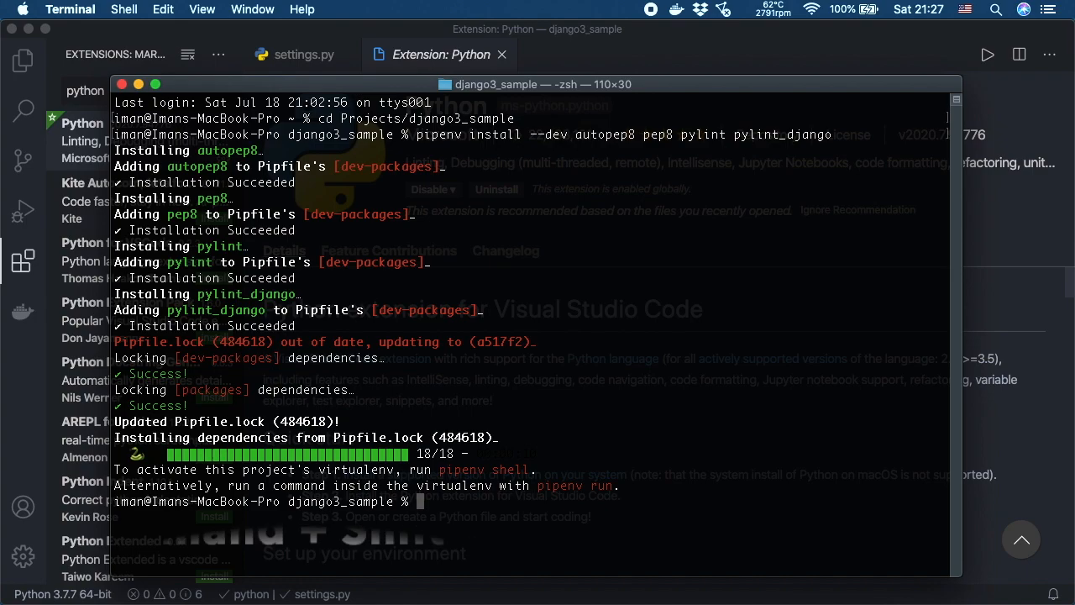
Step: Select the django3_sample pipenv (Python 3.7.7) interpreter via Python: Select Interpreter
{"action": "key", "text": "super+Tab"}
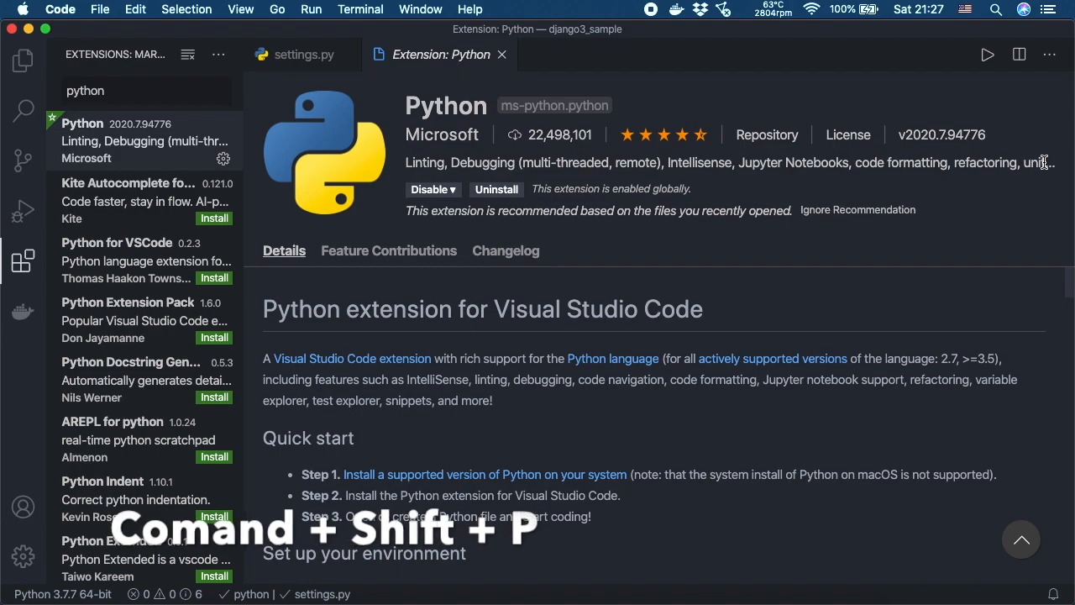
{"action": "key", "text": "super+shift+p"}
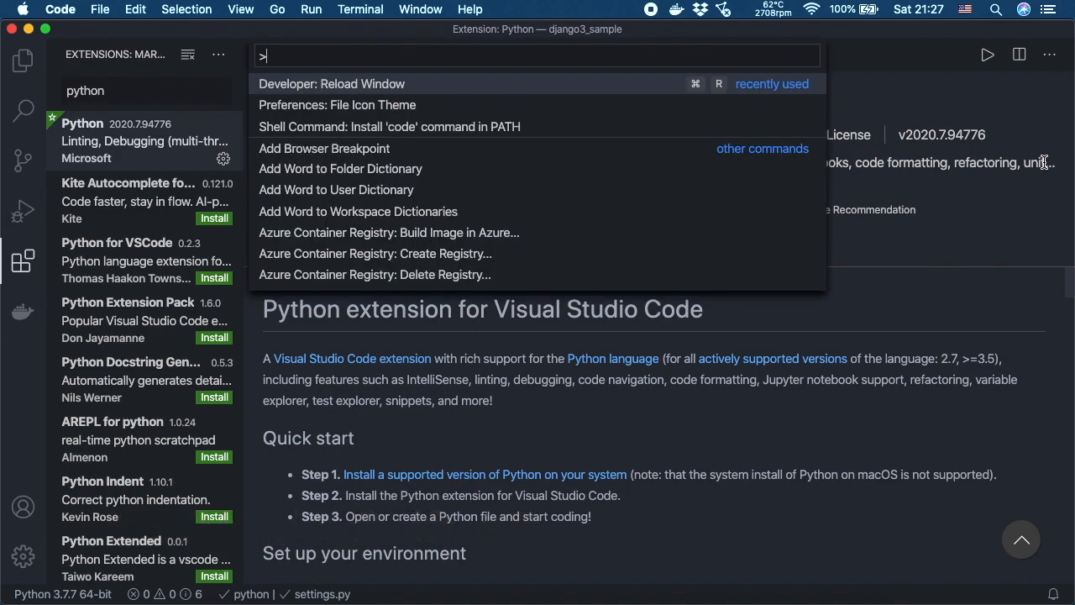
{"action": "type", "text": "pythi"}
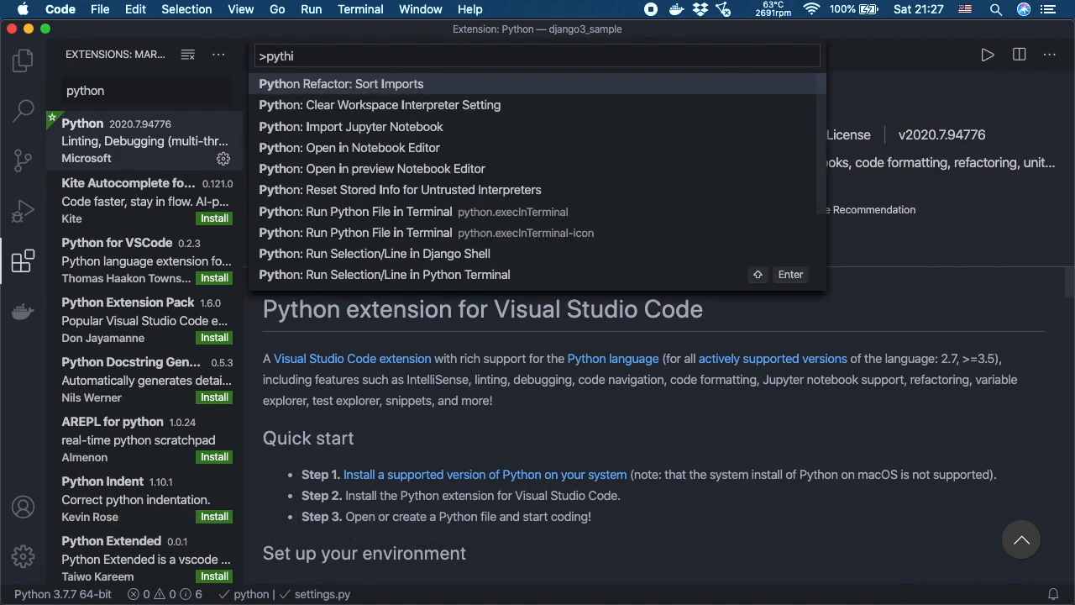
{"action": "key", "text": "BackSpace"}
{"action": "type", "text": "on interpre"}
{"action": "key", "text": "Down"}
{"action": "key", "text": "Down"}
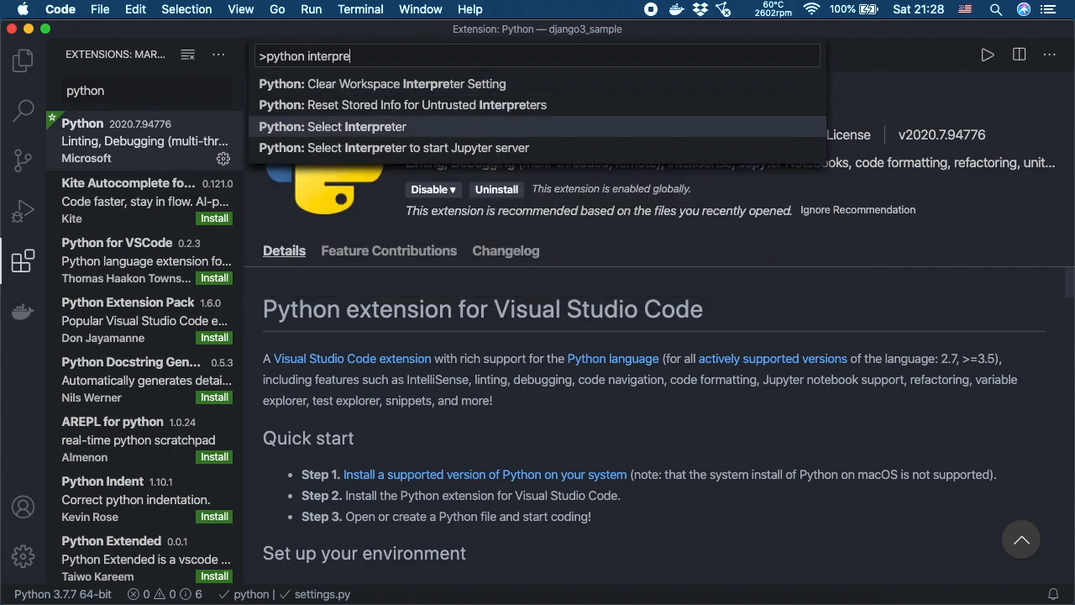
{"action": "key", "text": "Return"}
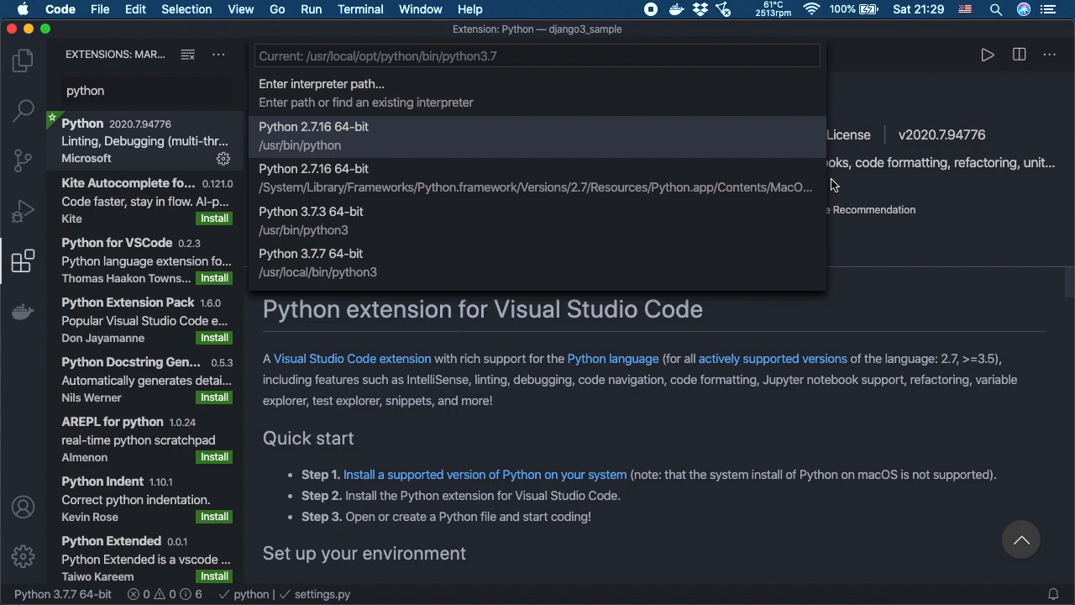
{"action": "scroll", "coordinate": [714, 177], "scroll_direction": "down", "scroll_amount": 3}
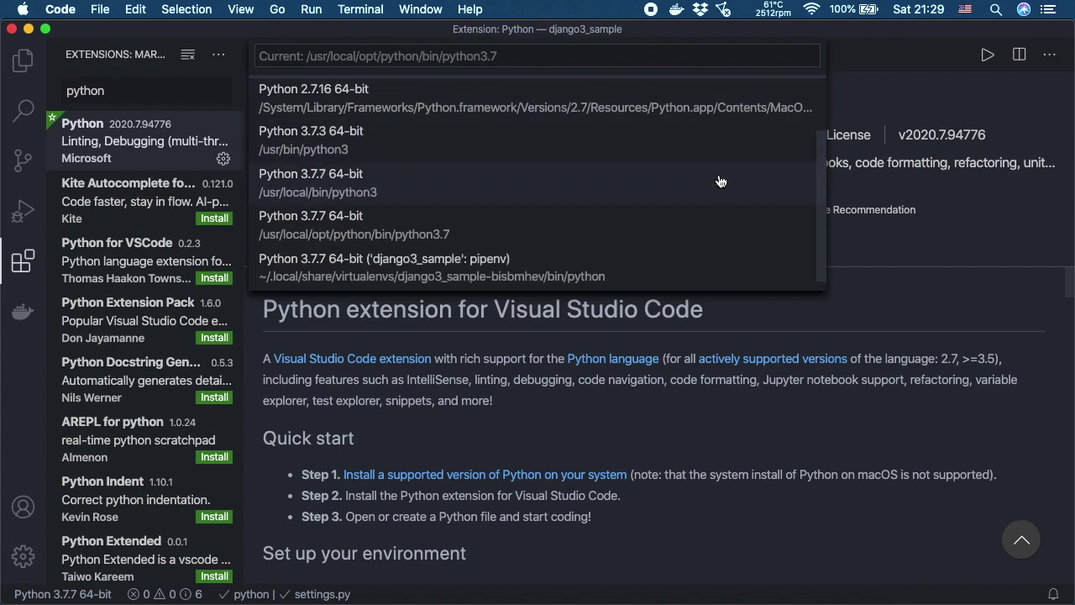
{"action": "left_click", "coordinate": [557, 265]}
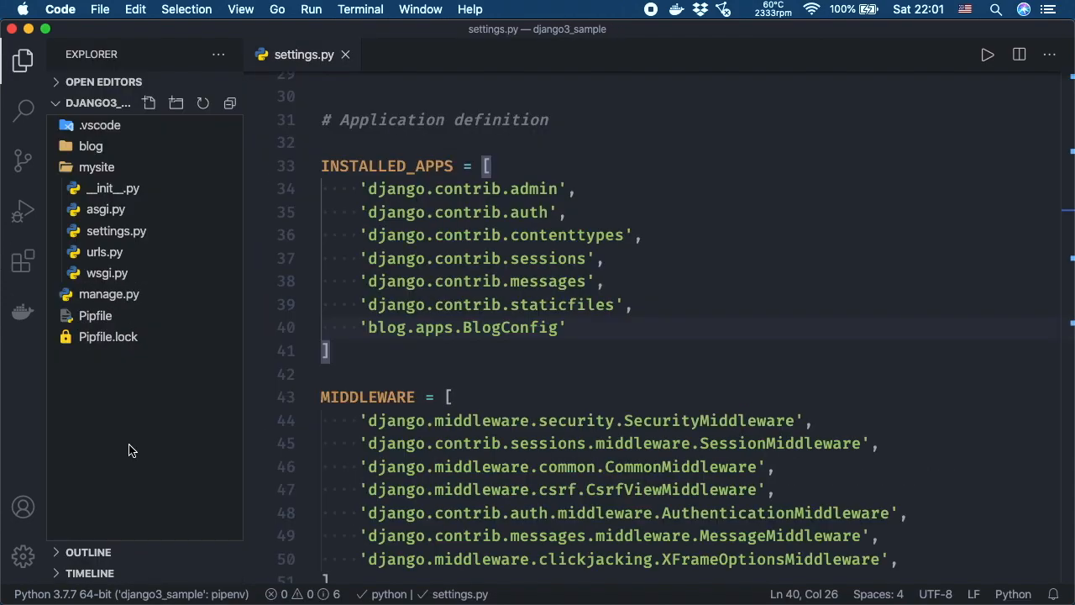
Step: Show .vscode/settings.json with python.pythonPath pointing at the django3_sample virtualenv
{"action": "left_click", "coordinate": [99, 125]}
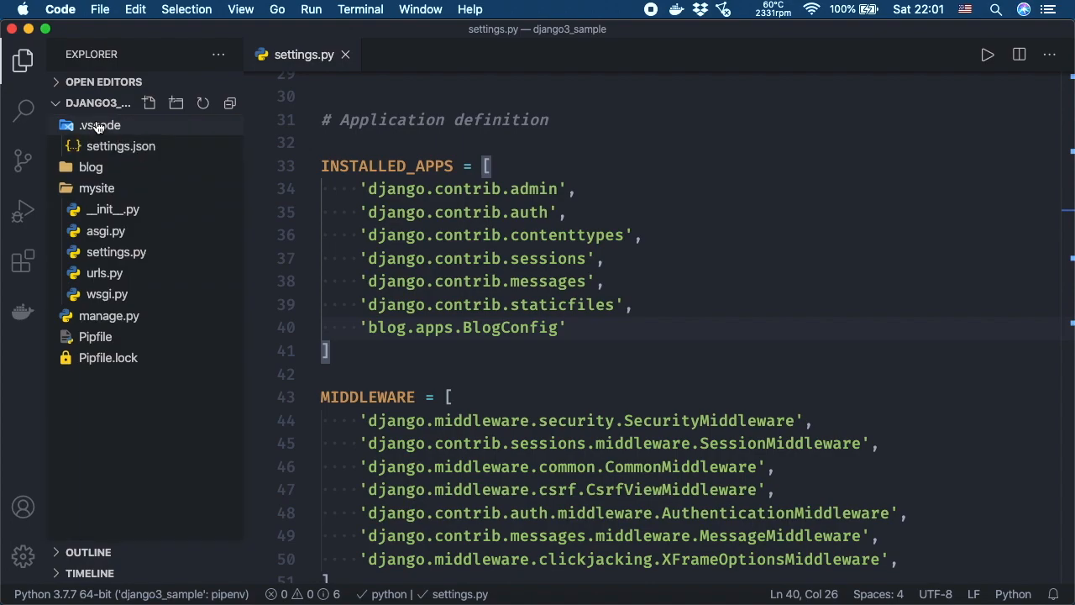
{"action": "left_click", "coordinate": [102, 149]}
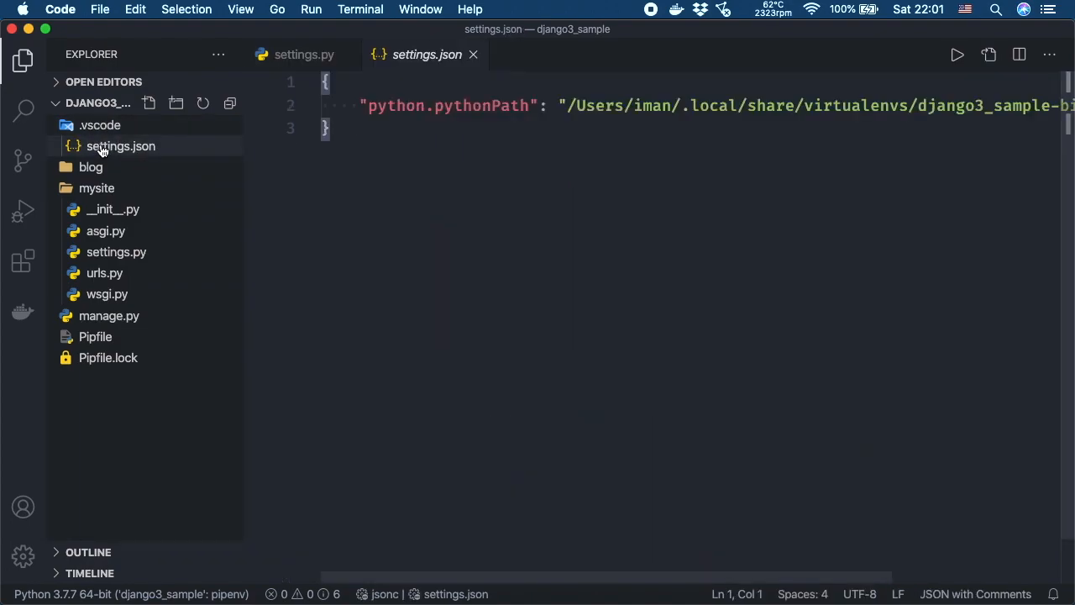